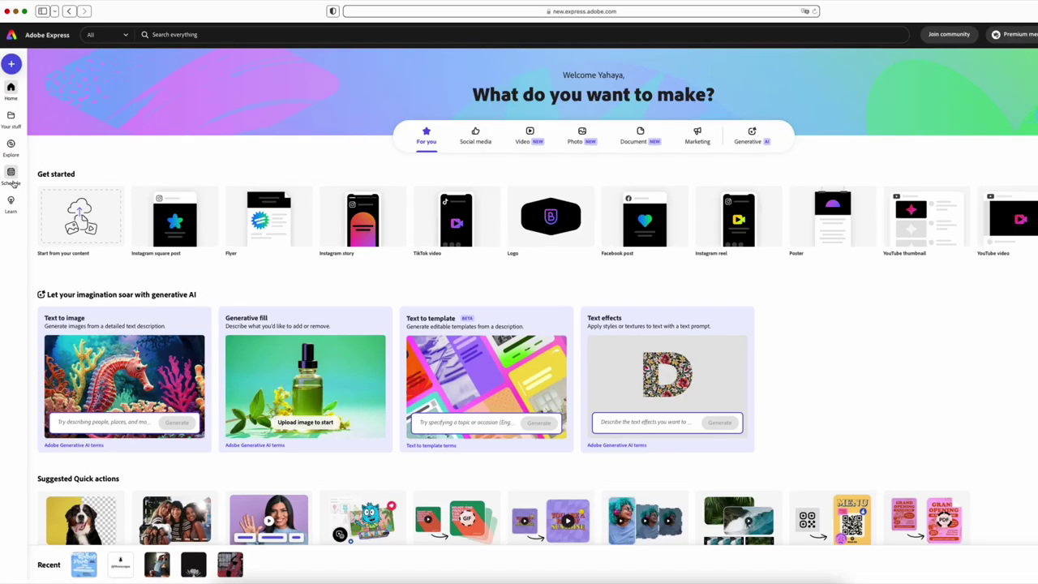
- Open the Schedule calendar, browse ahead several months, and return to December 2023
{"action": "left_click", "coordinate": [11, 176]}
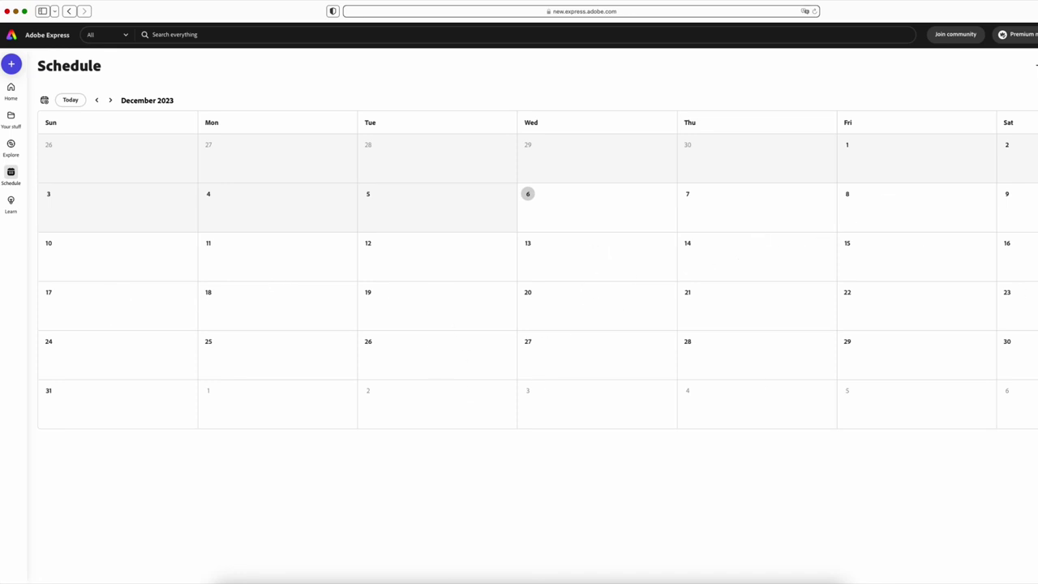
{"action": "left_click", "coordinate": [110, 100]}
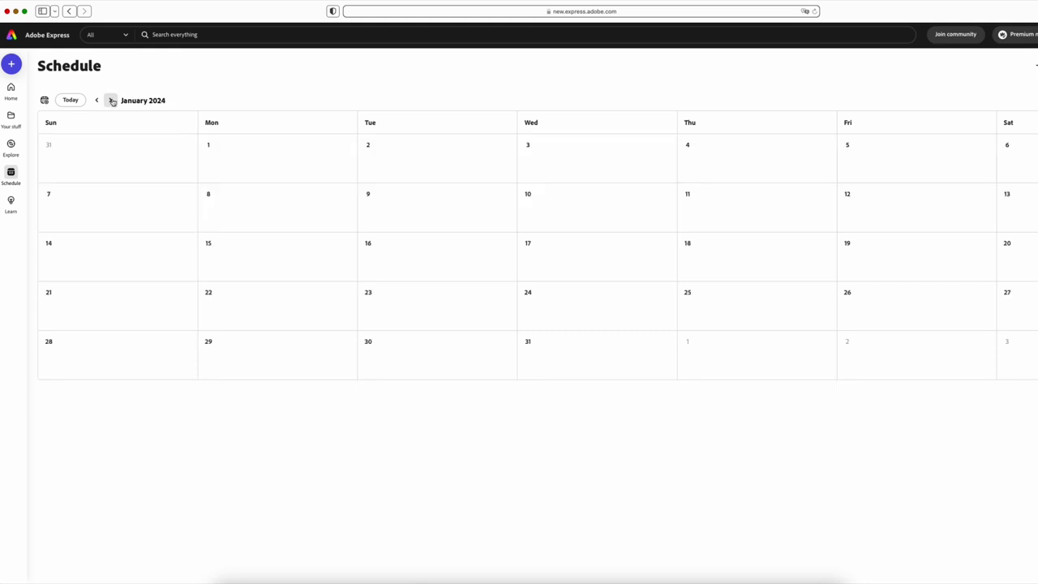
{"action": "left_click", "coordinate": [111, 101]}
{"action": "left_click", "coordinate": [111, 101]}
{"action": "left_click", "coordinate": [111, 100]}
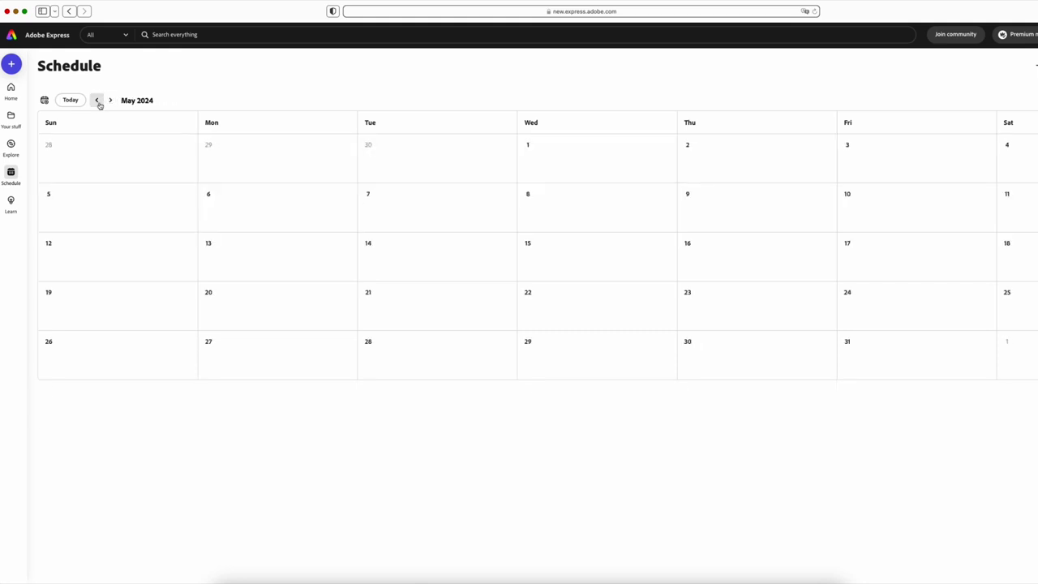
{"action": "left_click", "coordinate": [97, 100]}
{"action": "left_click", "coordinate": [97, 100]}
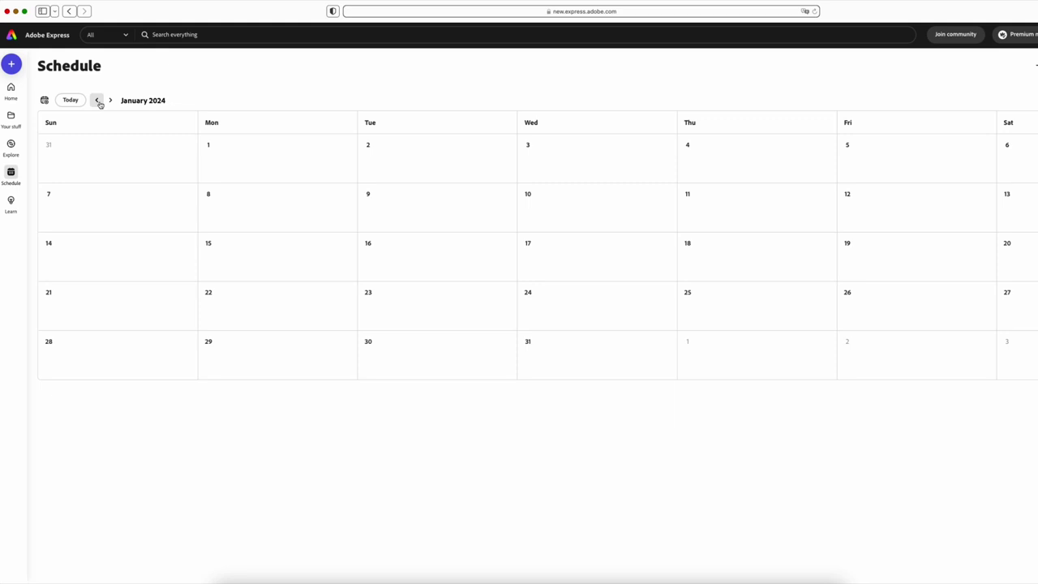
{"action": "left_click", "coordinate": [98, 101]}
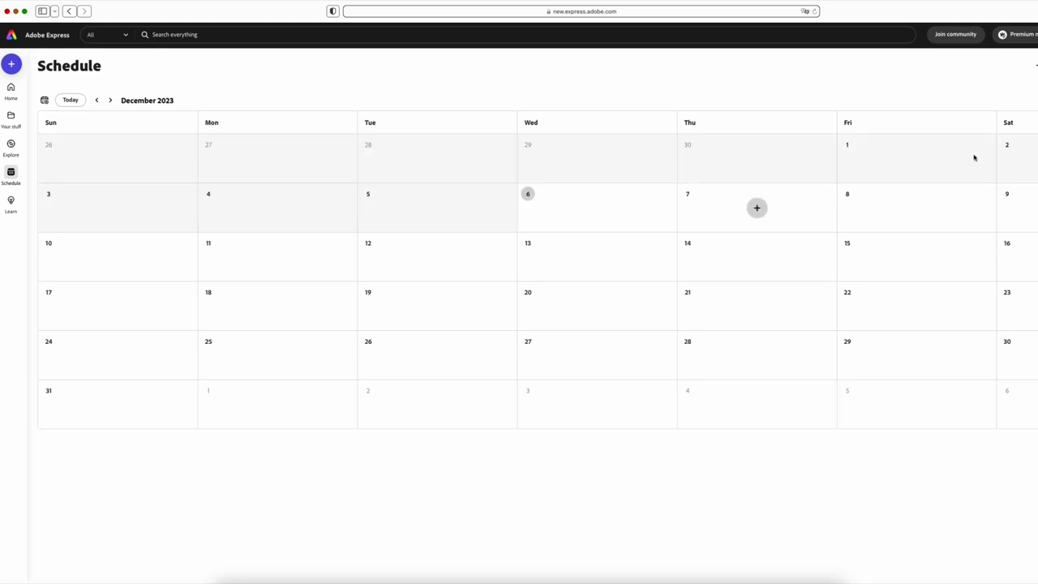
- Start a new post on Friday, December 8 with Instagram selected as the channel
{"action": "left_click", "coordinate": [917, 209]}
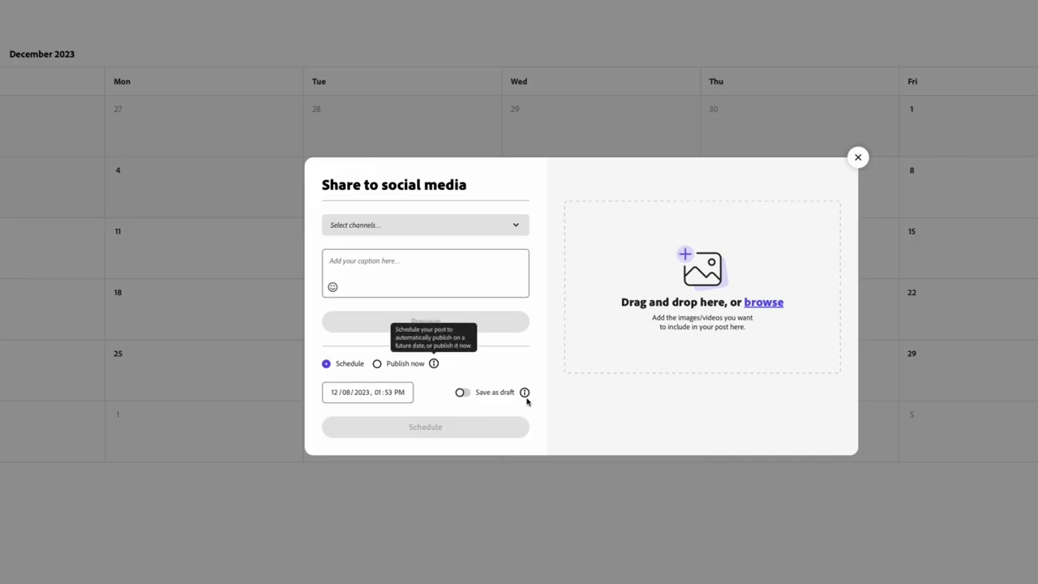
{"action": "left_click", "coordinate": [435, 226]}
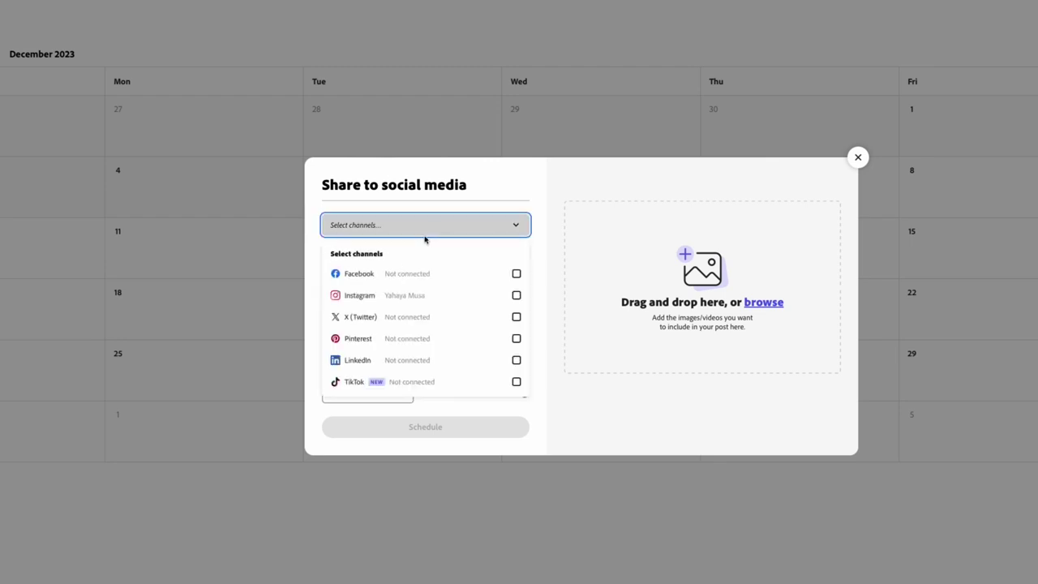
{"action": "left_click", "coordinate": [517, 297]}
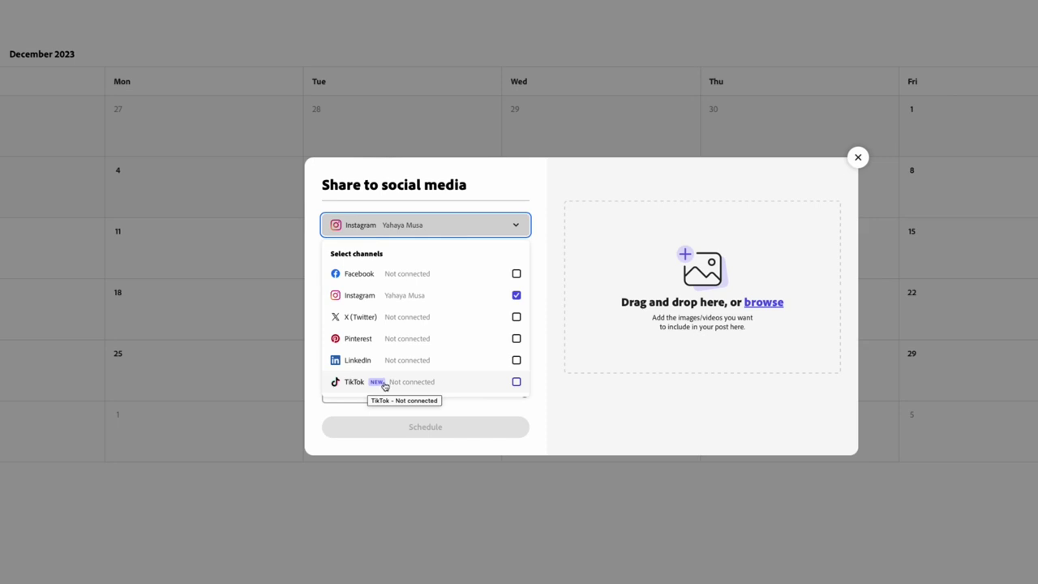
{"action": "left_click", "coordinate": [558, 395]}
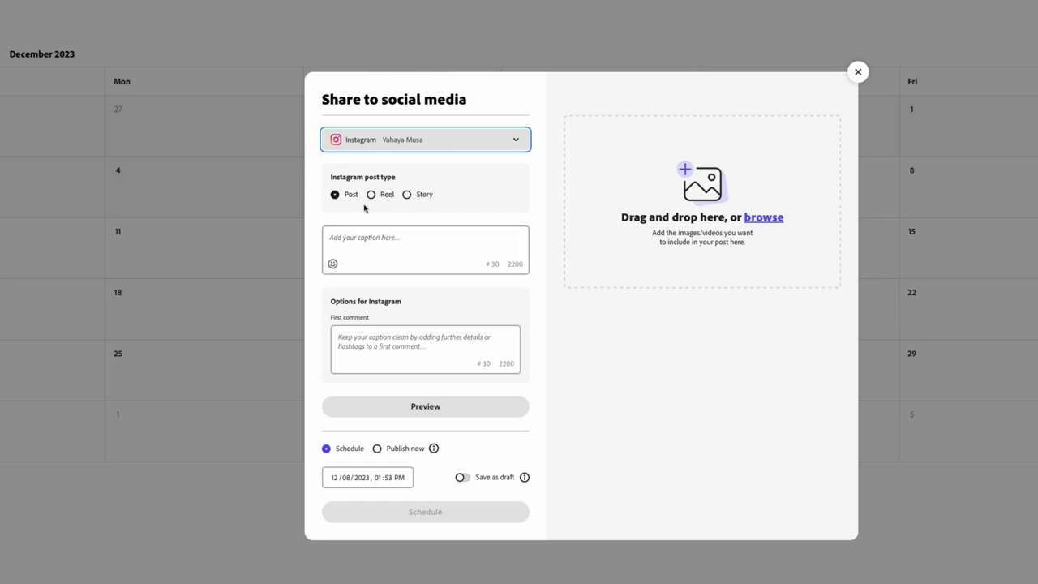
- Upload the yoga photo DSC_0675.jpg from the computer to the post
{"action": "left_click", "coordinate": [769, 217]}
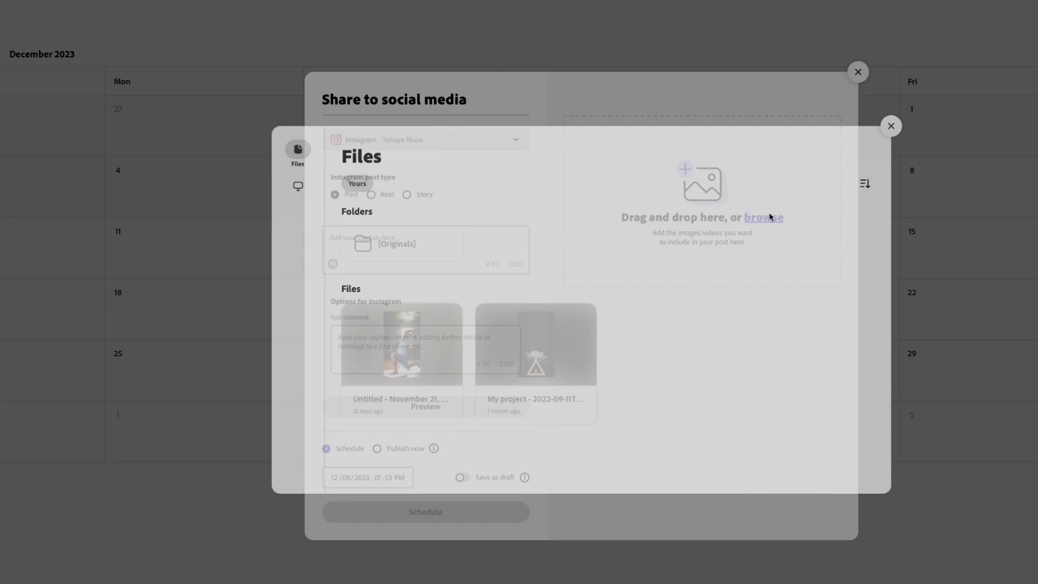
{"action": "left_click", "coordinate": [300, 183]}
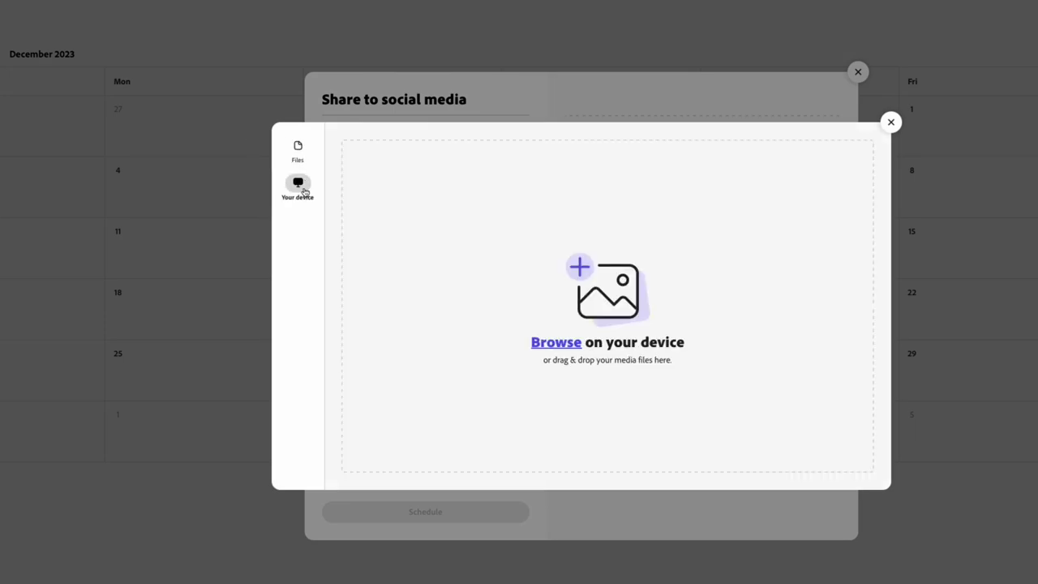
{"action": "left_click", "coordinate": [551, 342]}
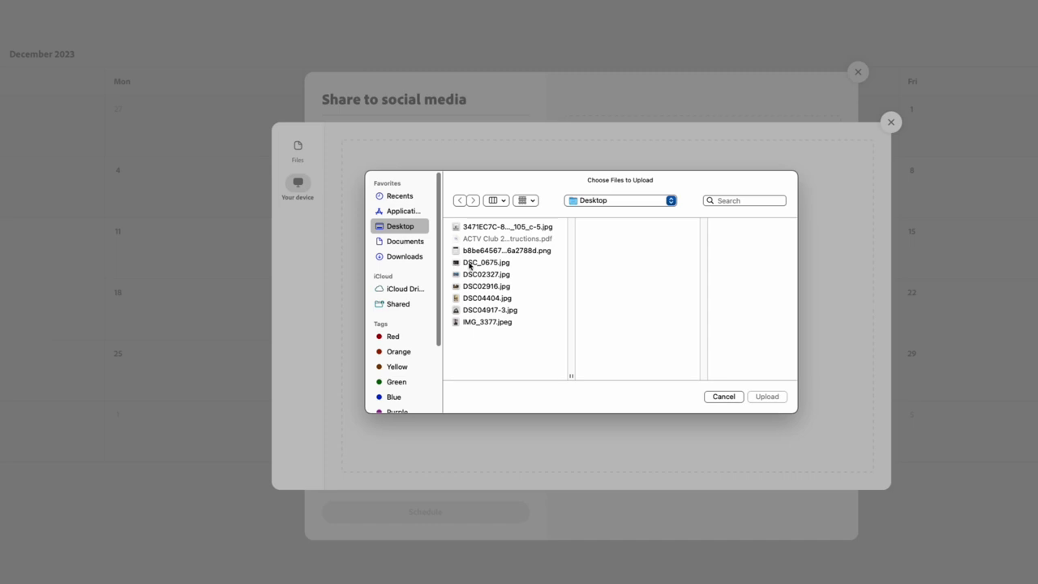
{"action": "left_click", "coordinate": [469, 263]}
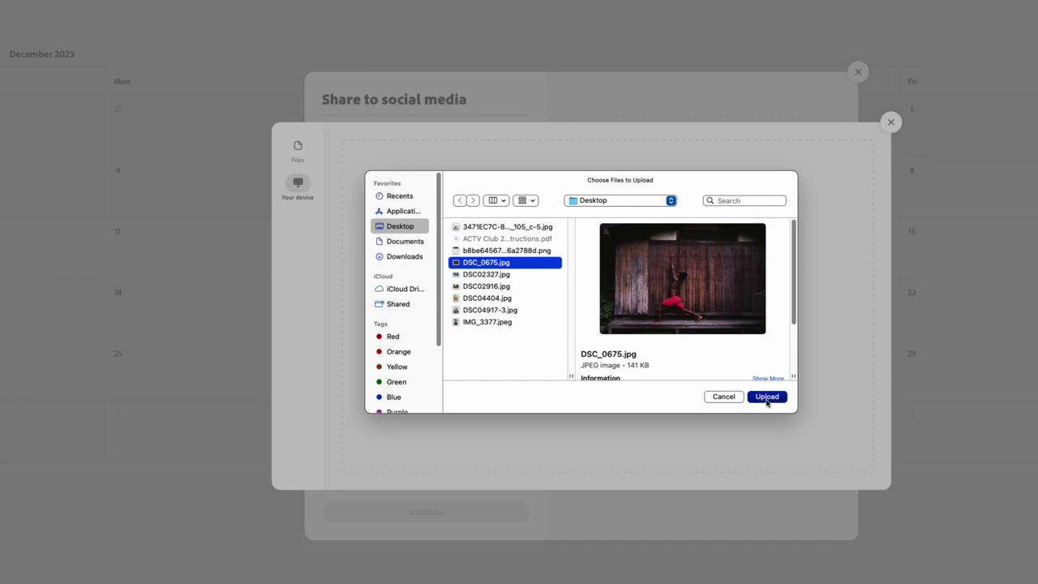
{"action": "left_click", "coordinate": [774, 396]}
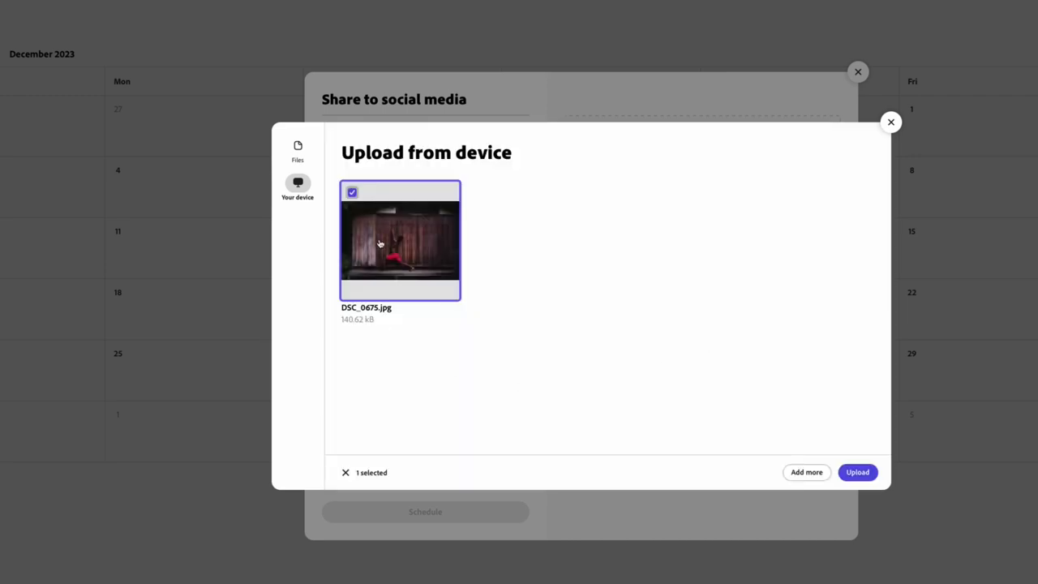
- Add DSC02327.jpg and the beach backbend DSC04917-3.jpg, attaching all three photos
{"action": "left_click", "coordinate": [807, 471]}
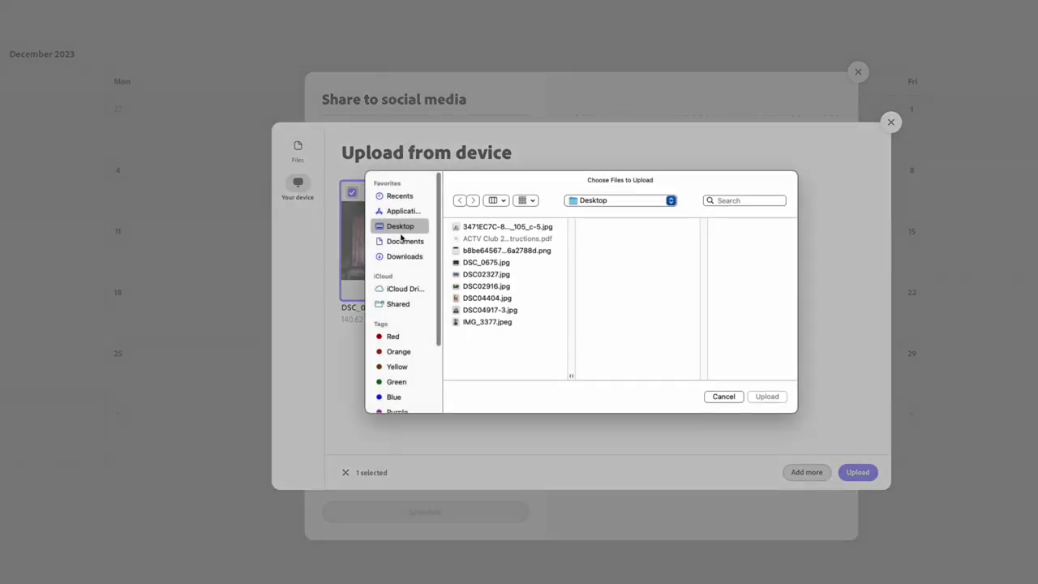
{"action": "left_click", "coordinate": [489, 276]}
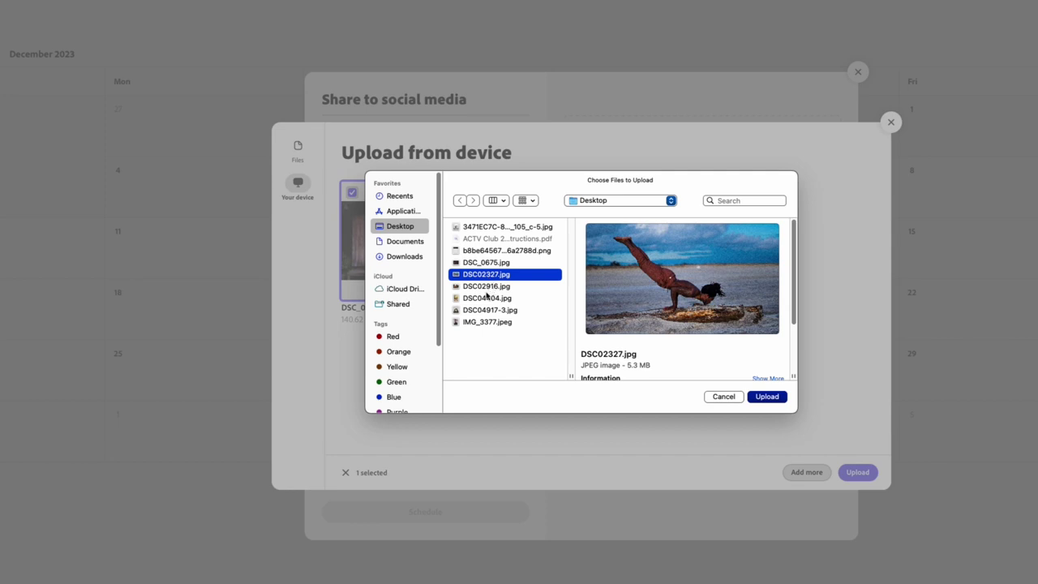
{"action": "left_click", "coordinate": [768, 397]}
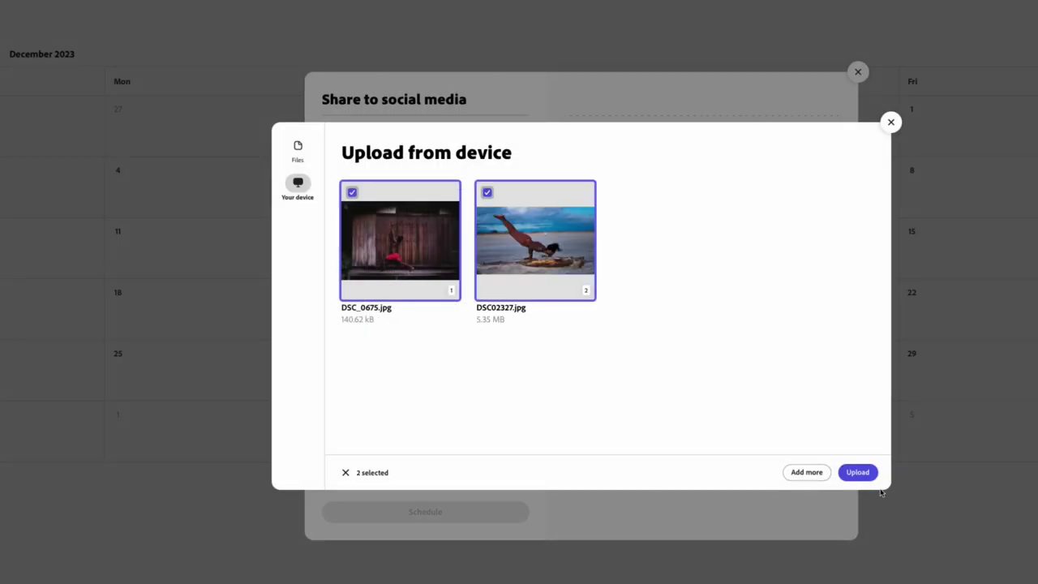
{"action": "left_click", "coordinate": [807, 473]}
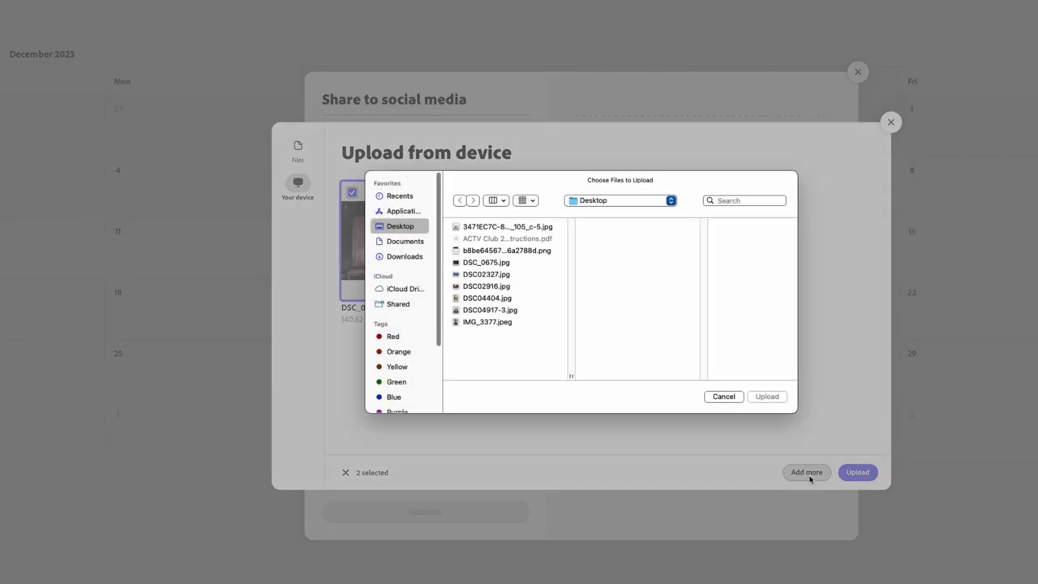
{"action": "left_click", "coordinate": [464, 311]}
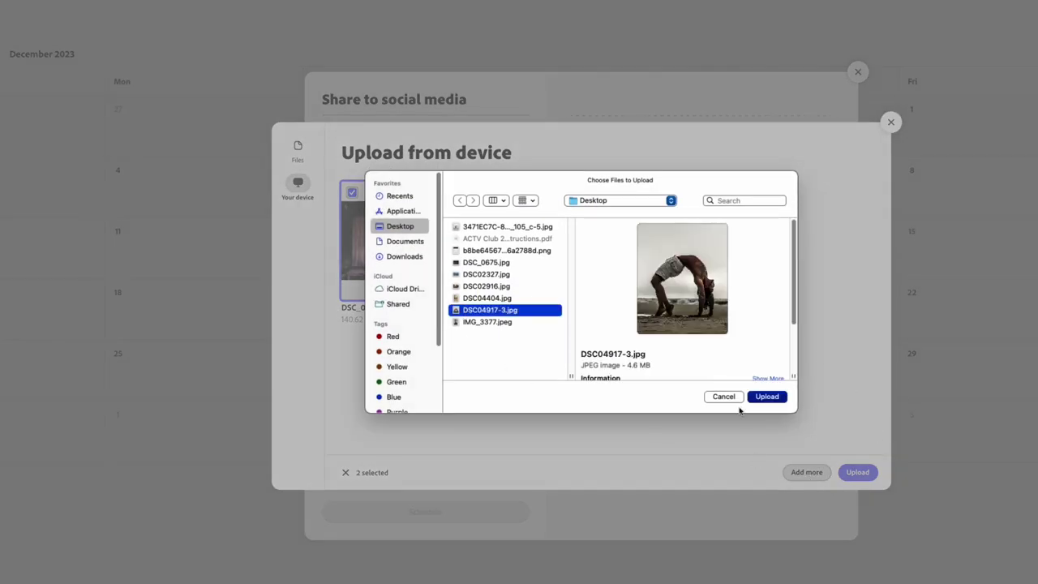
{"action": "left_click", "coordinate": [766, 396]}
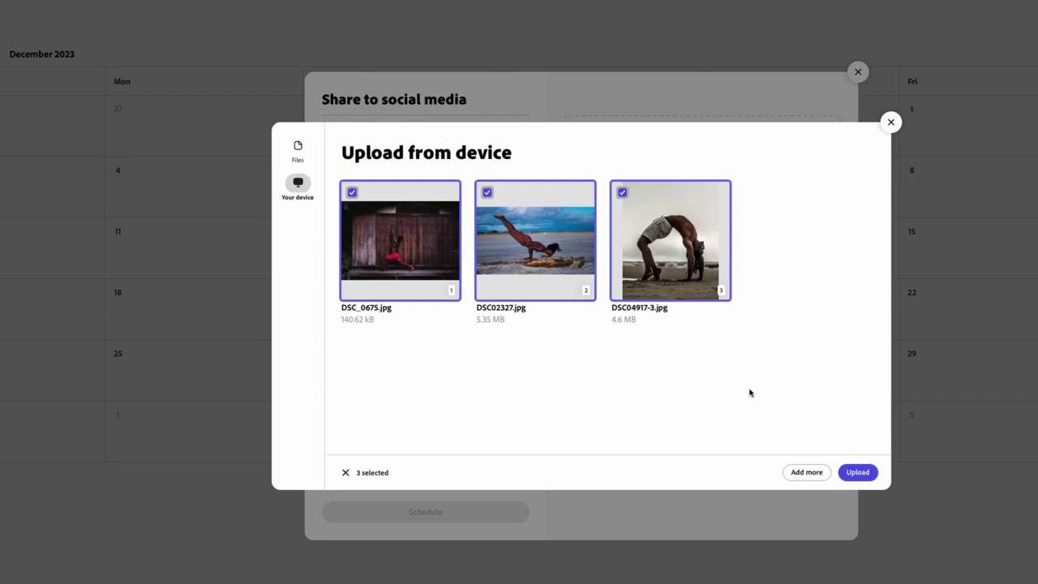
{"action": "left_click", "coordinate": [858, 474]}
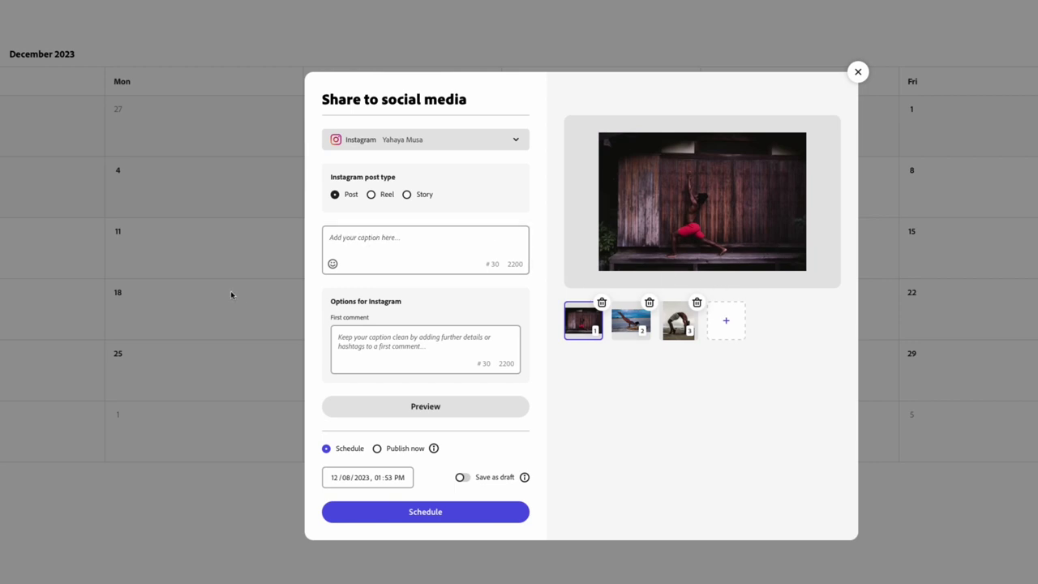
- Write the 'Happy Friday... Wishing you a happy weekend ahead.' caption, fixing a typo
{"action": "left_click", "coordinate": [401, 250]}
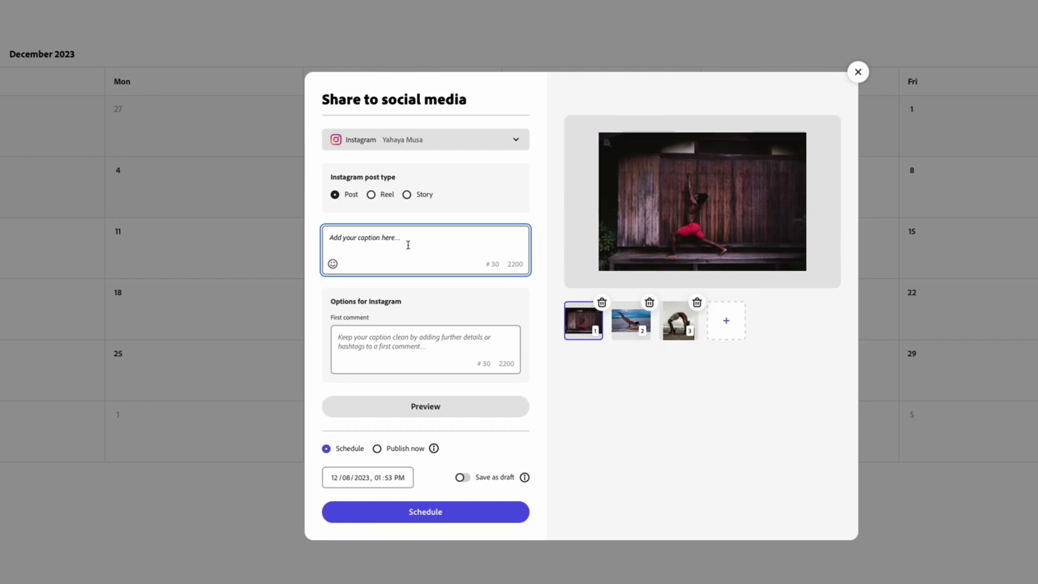
{"action": "type", "text": "Ha"}
{"action": "type", "text": "....Wioshi"}
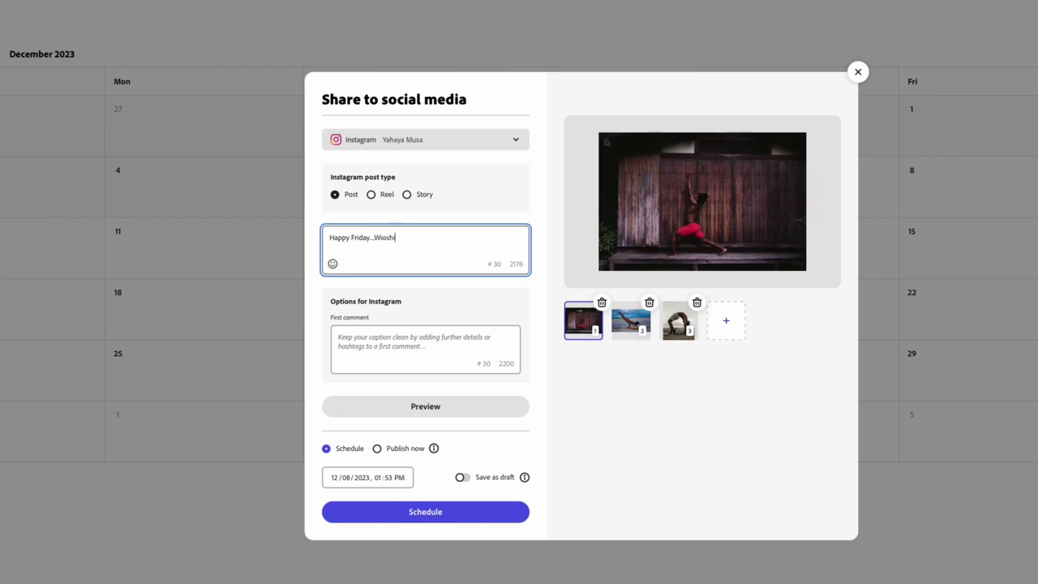
{"action": "key", "text": "BackSpace"}
{"action": "key", "text": "BackSpace"}
{"action": "key", "text": "BackSpace"}
{"action": "key", "text": "BackSpace"}
{"action": "type", "text": "happy wee"}
{"action": "type", "text": "kend ahead."}
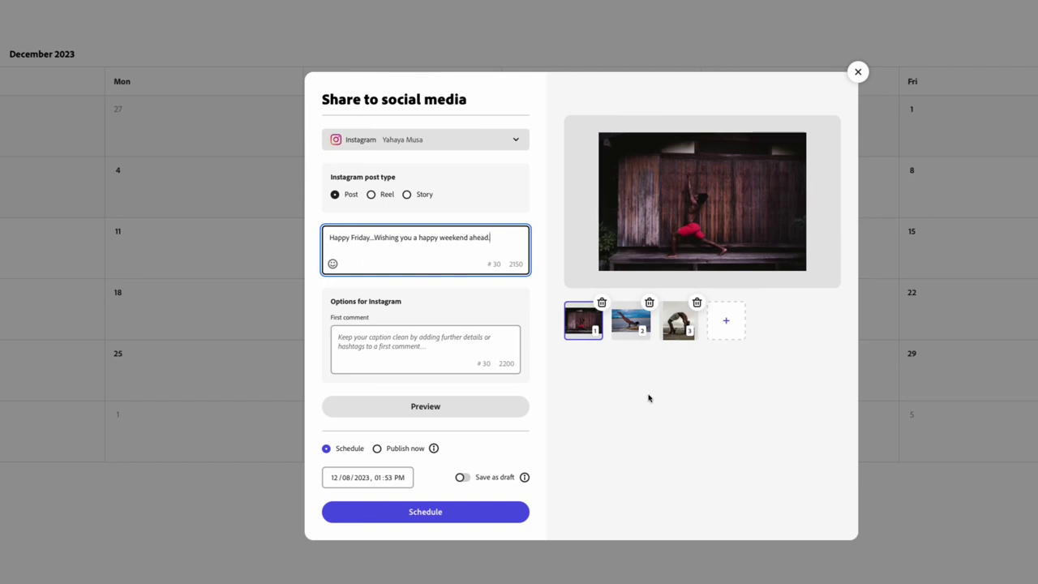
- Add #yoga as the post's first comment
{"action": "left_click", "coordinate": [390, 345]}
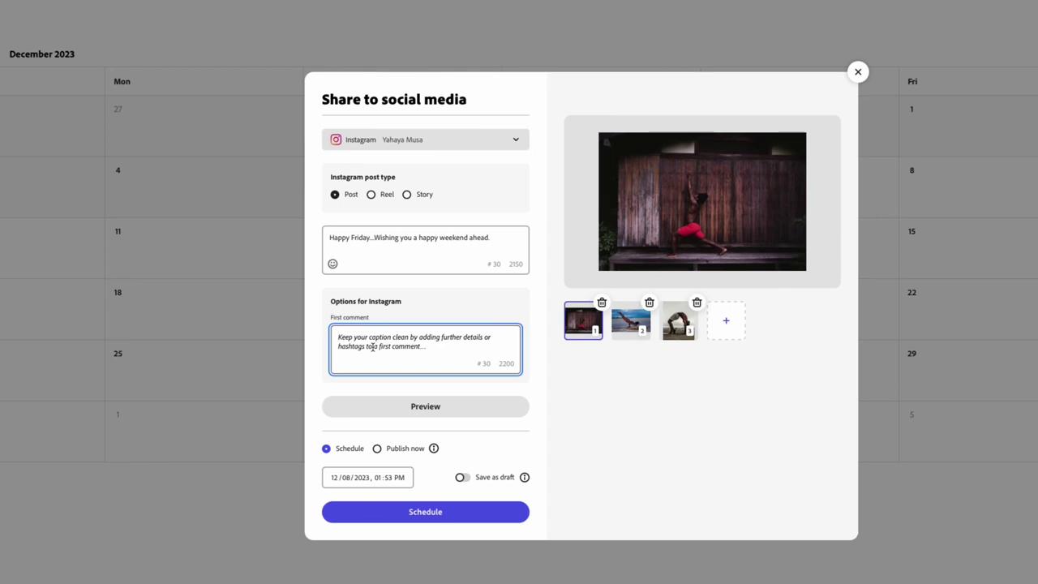
{"action": "type", "text": "#yoga"}
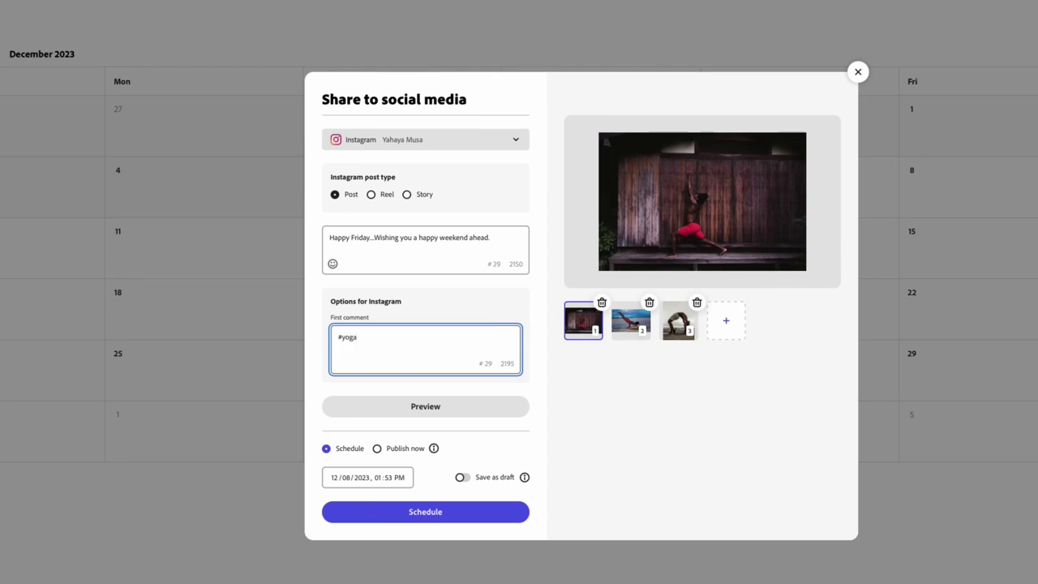
{"action": "left_click", "coordinate": [464, 355]}
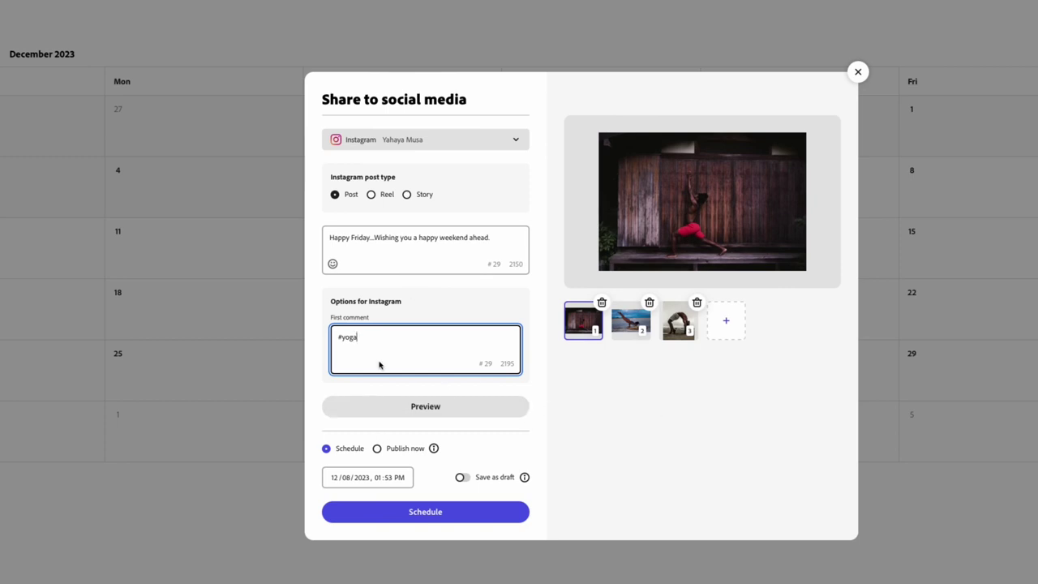
{"action": "left_click", "coordinate": [437, 410]}
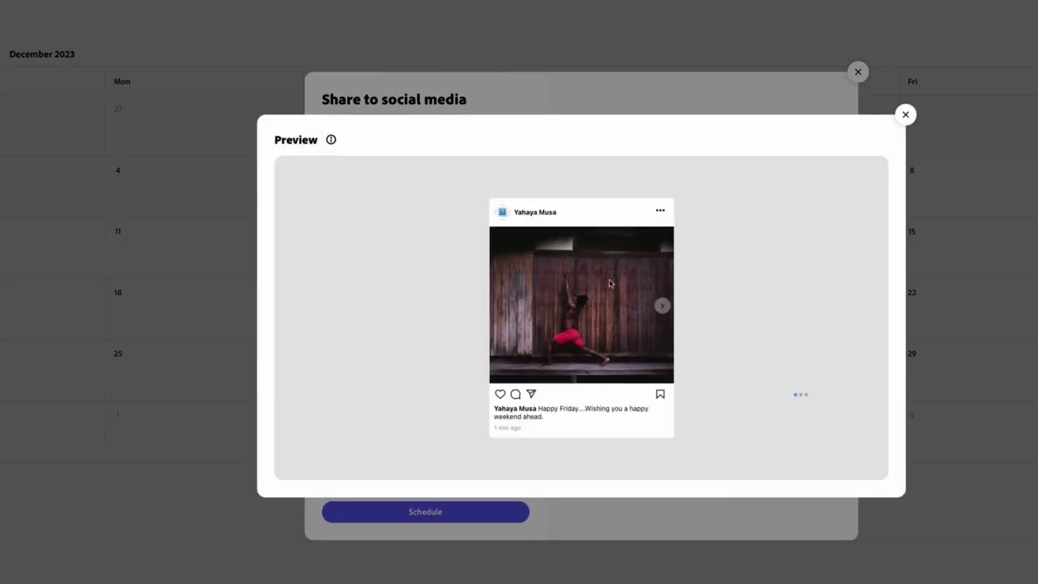
{"action": "left_click", "coordinate": [662, 305]}
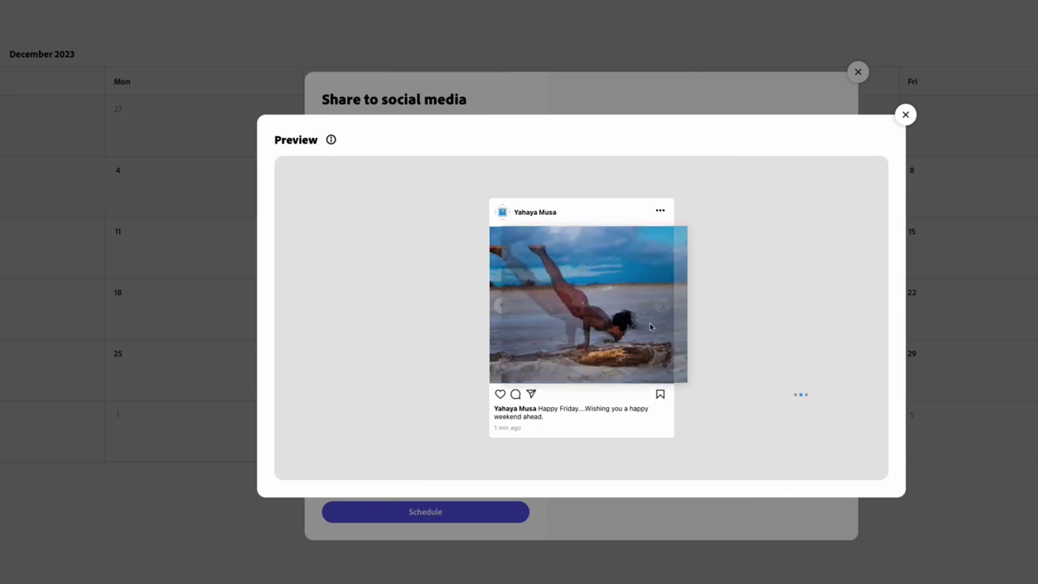
{"action": "left_click", "coordinate": [662, 306]}
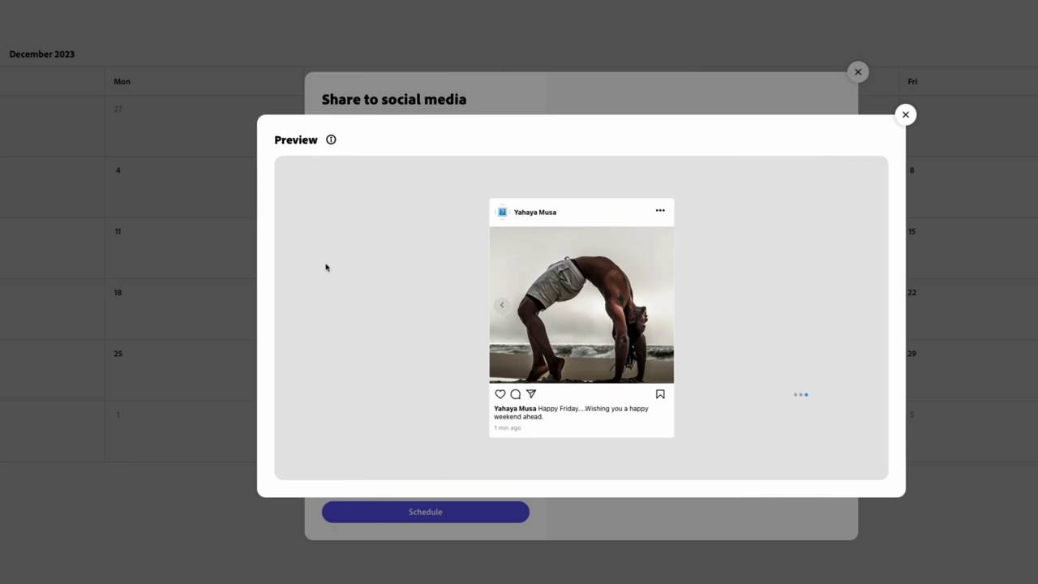
{"action": "key", "text": "Escape"}
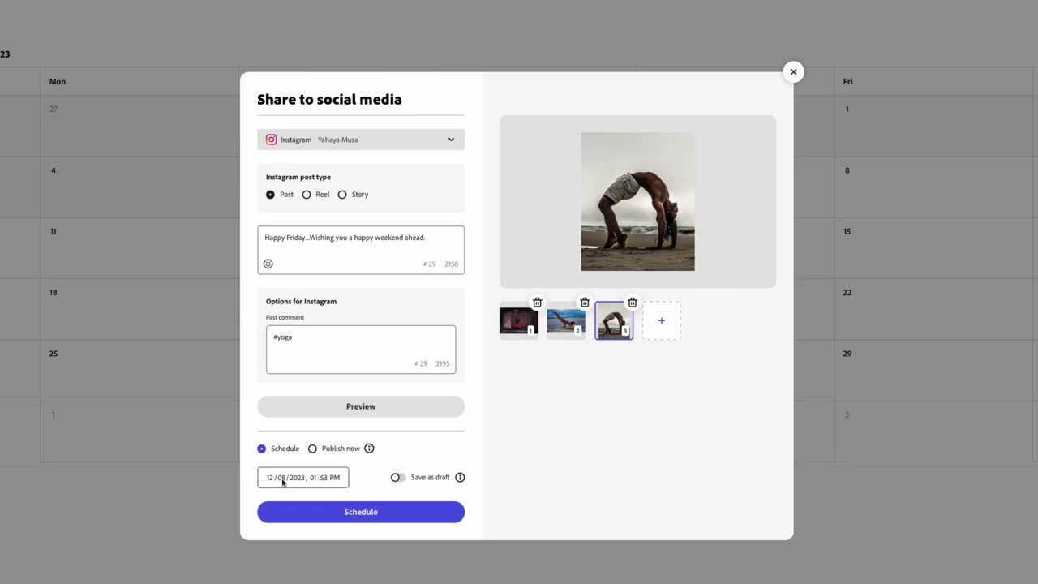
- Change the scheduled hour to 08, minutes to 00, and PM to AM
{"action": "left_click", "coordinate": [311, 478]}
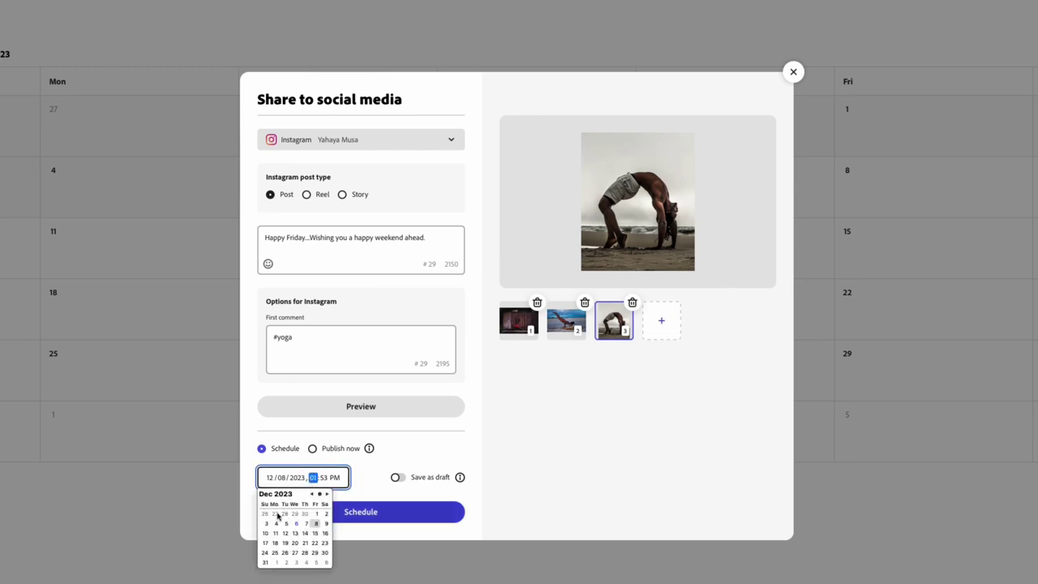
{"action": "left_click", "coordinate": [317, 486]}
{"action": "type", "text": "4"}
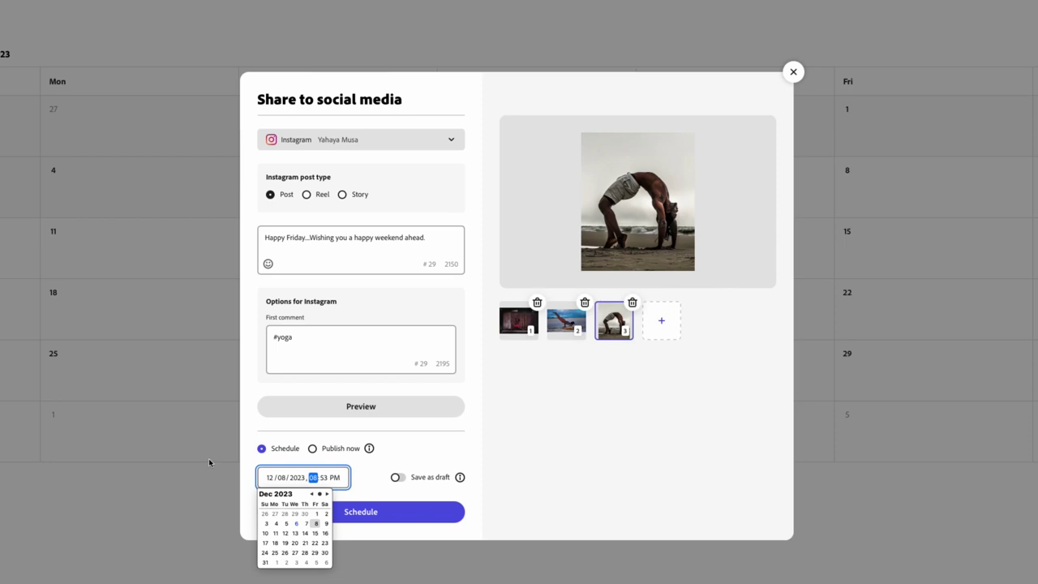
{"action": "left_click", "coordinate": [322, 481]}
{"action": "left_click", "coordinate": [336, 479]}
{"action": "left_click", "coordinate": [371, 481]}
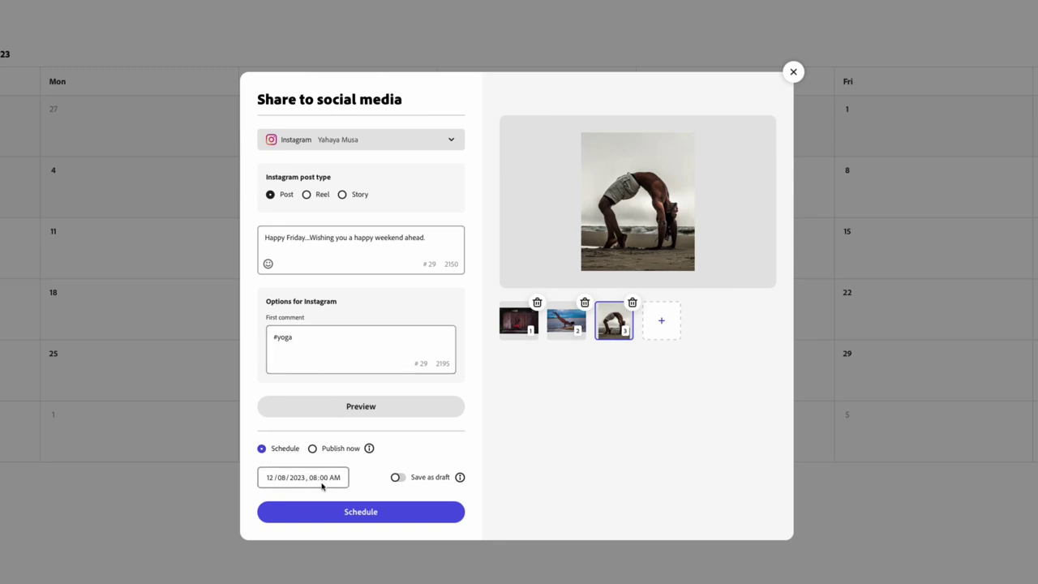
- Schedule the Instagram carousel for Friday, December 8 at 8:00 AM
{"action": "left_click", "coordinate": [360, 512]}
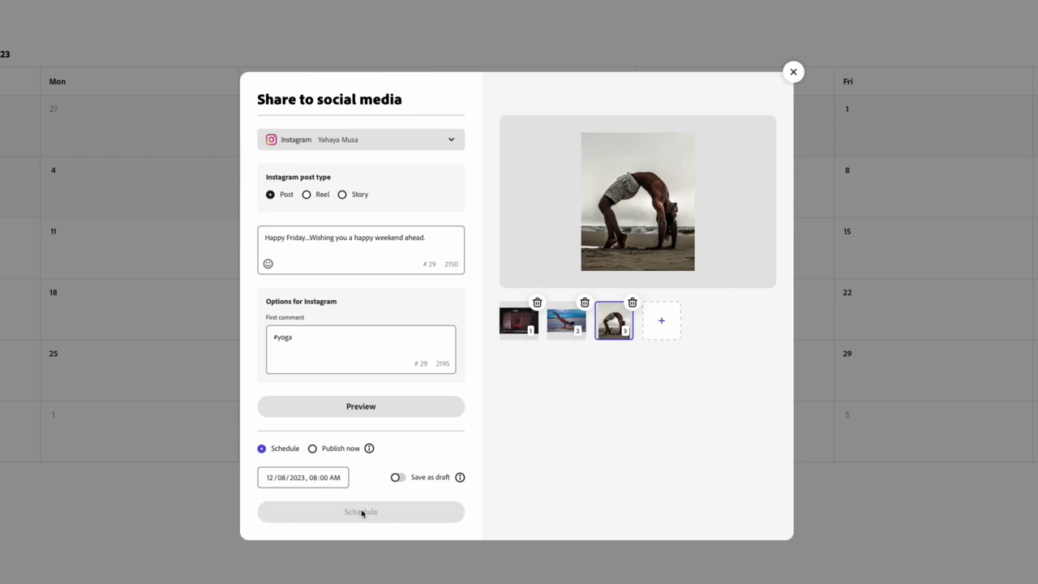